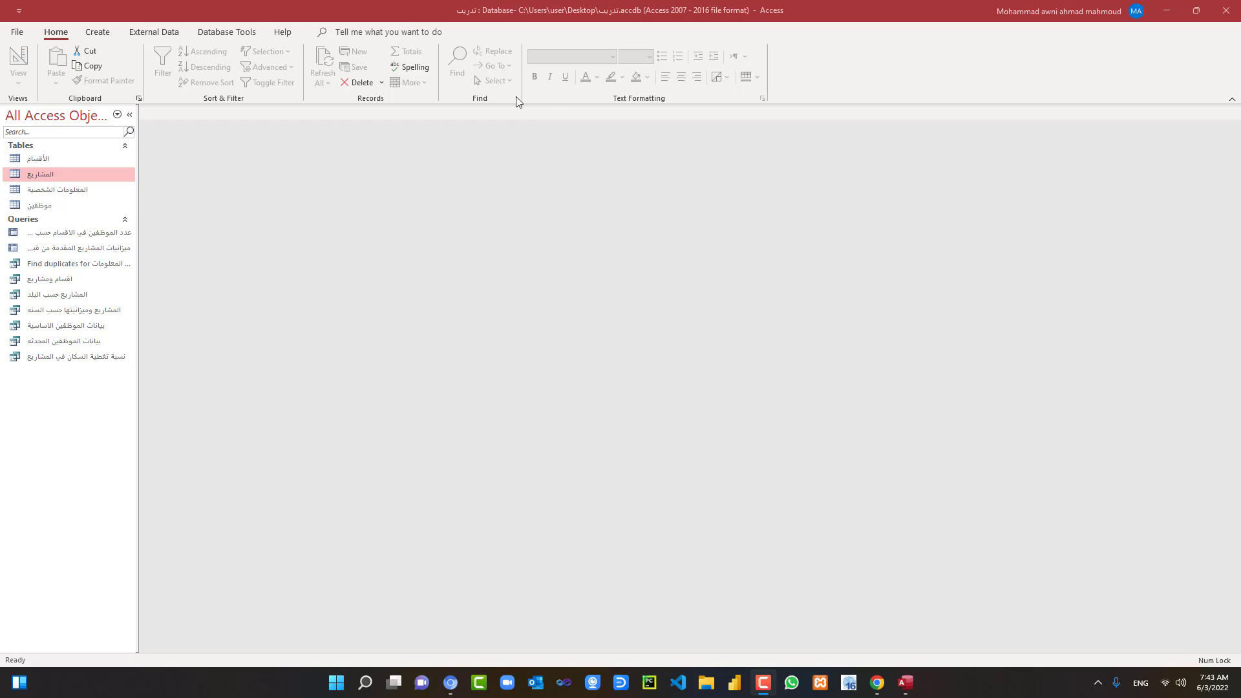
# Show the Create ribbon commands for new tables, queries, forms and reports
pyautogui.click(103, 34)
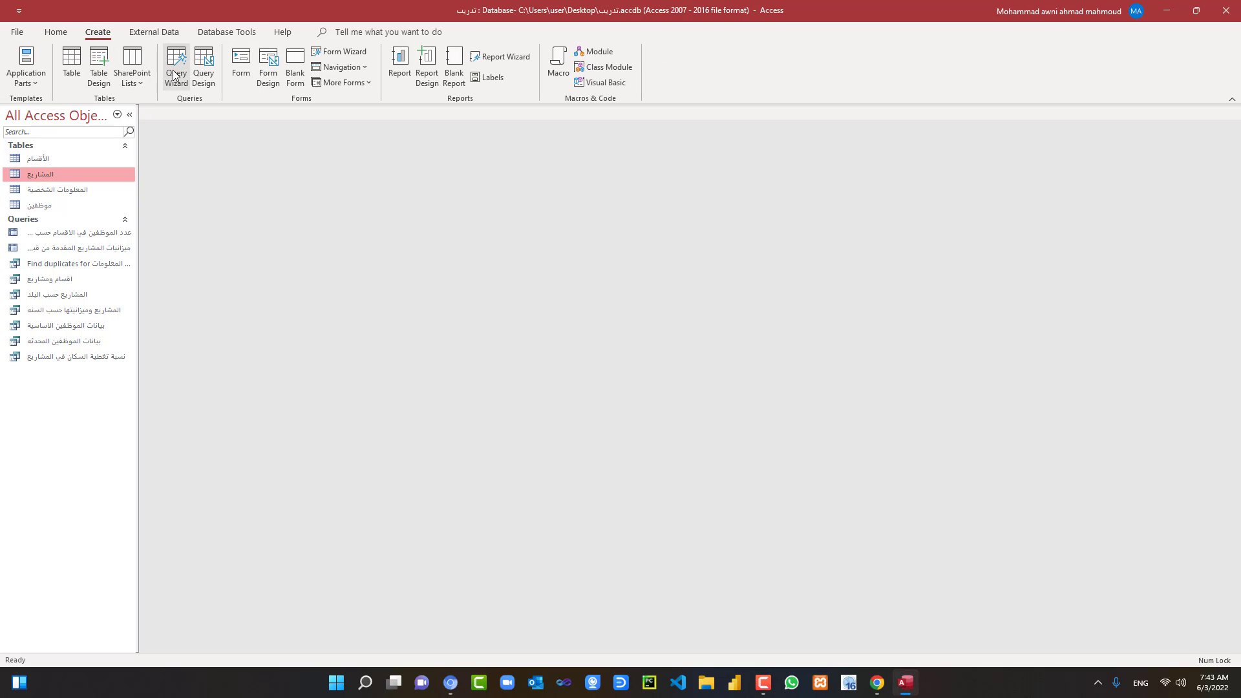
# Launch the Find Duplicates Query Wizard from the Query Wizard list
pyautogui.click(173, 67)
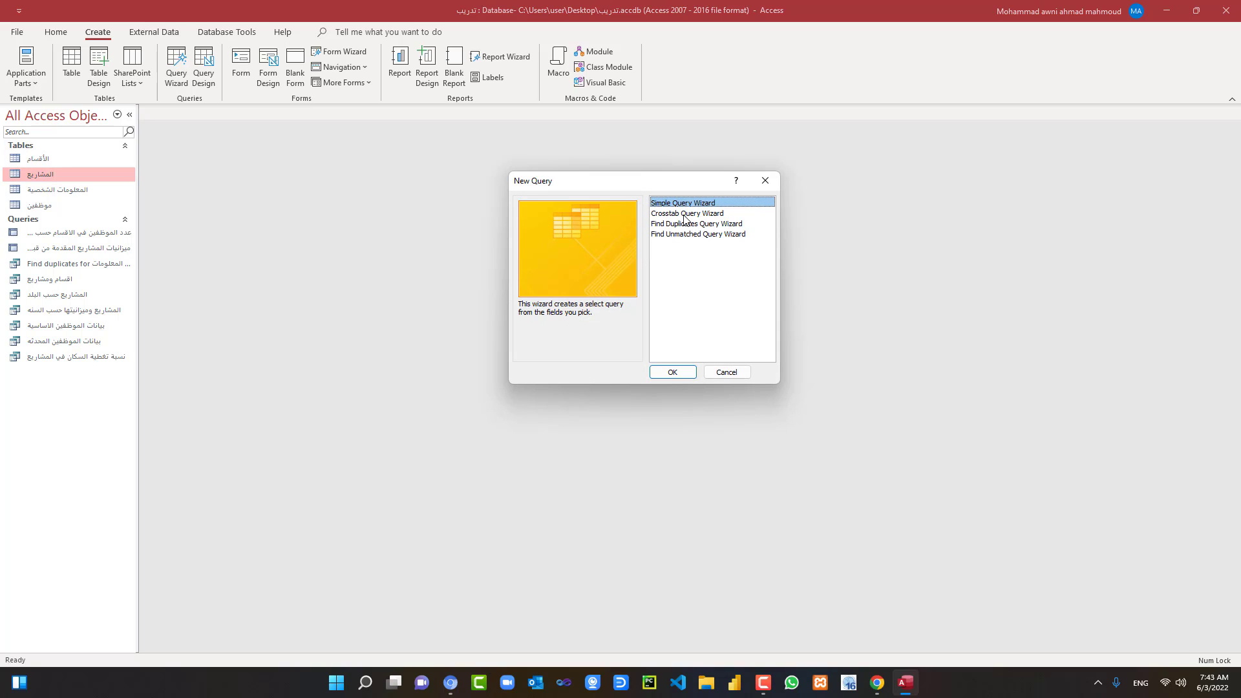
pyautogui.click(685, 217)
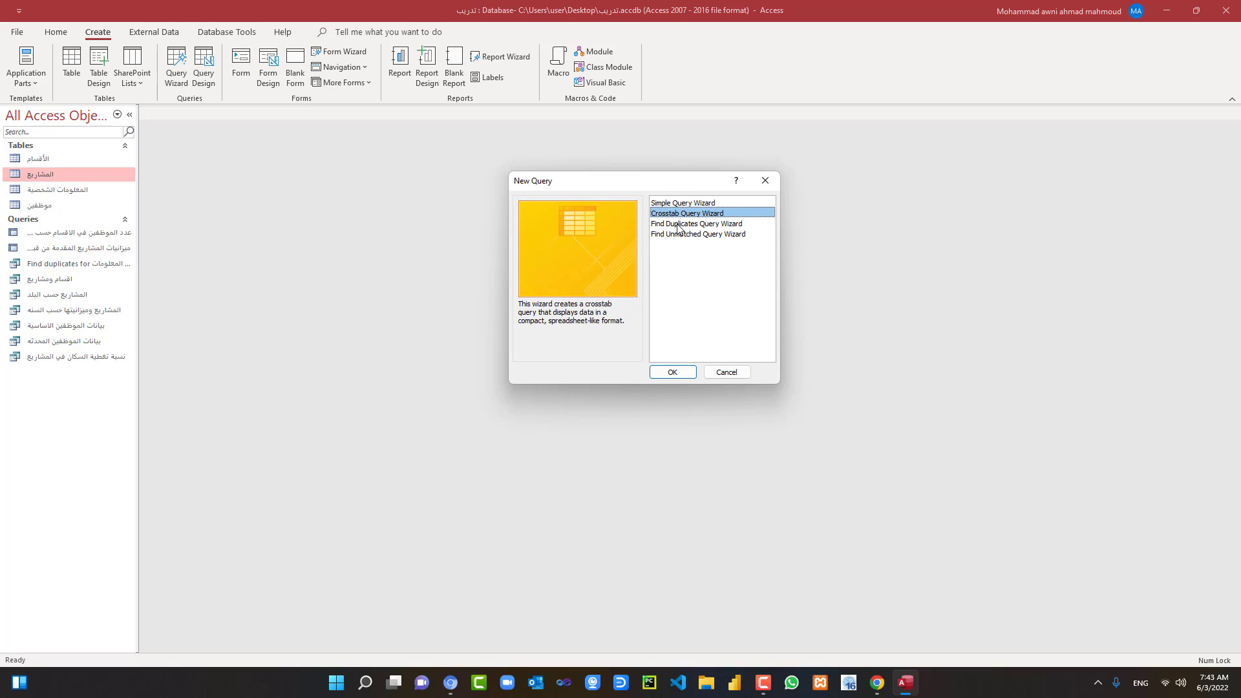
pyautogui.click(678, 224)
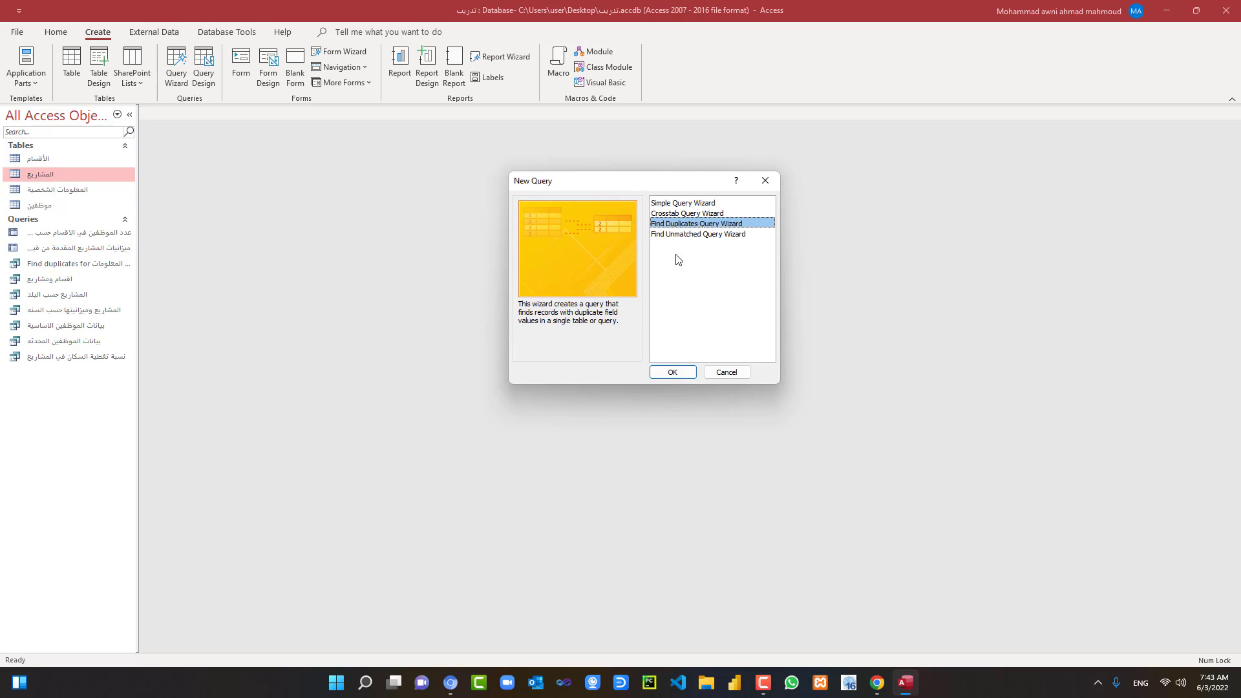
pyautogui.click(684, 373)
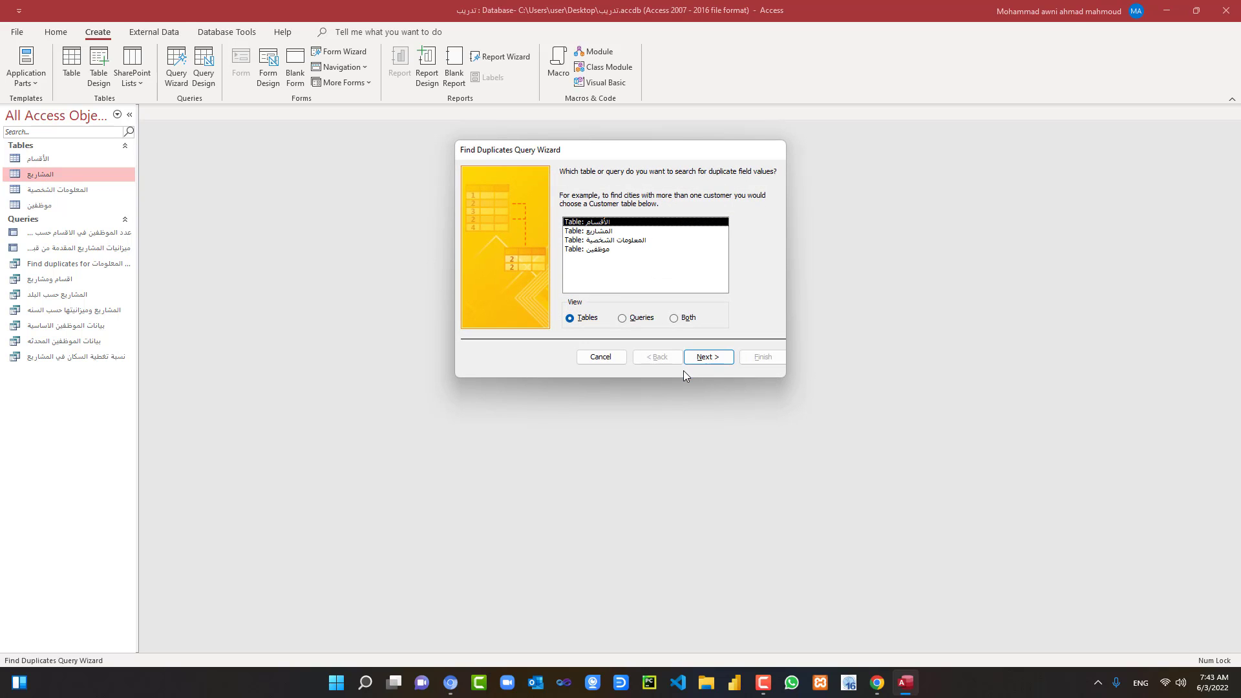
# Pick the المعلومات الشخصية table as the source to search for duplicates
pyautogui.click(625, 241)
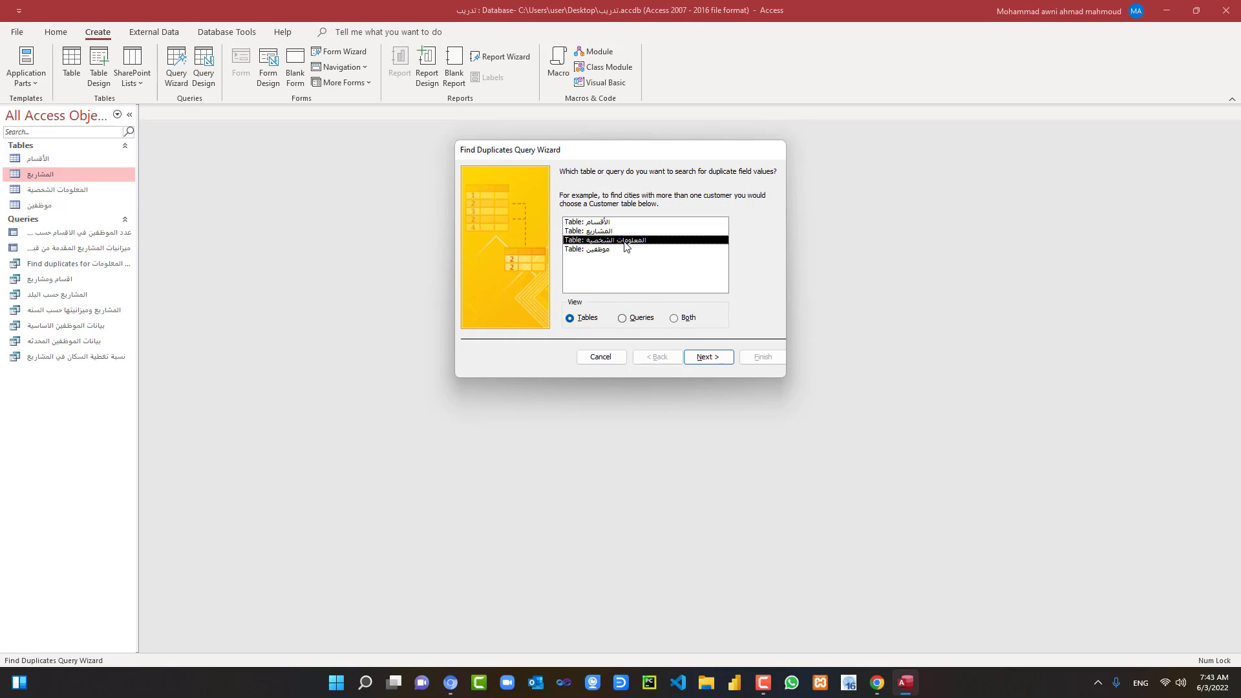
pyautogui.click(708, 357)
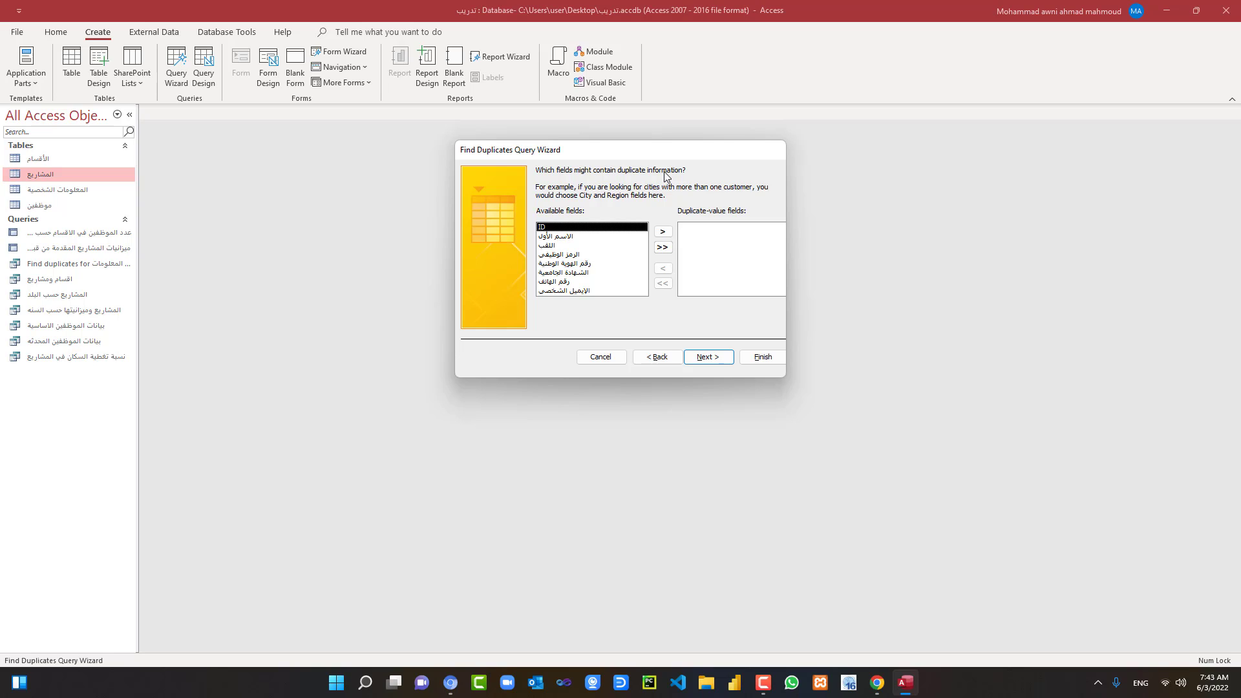
# Add الاسم الأول and اللقب as the duplicate-value fields and continue
pyautogui.click(642, 245)
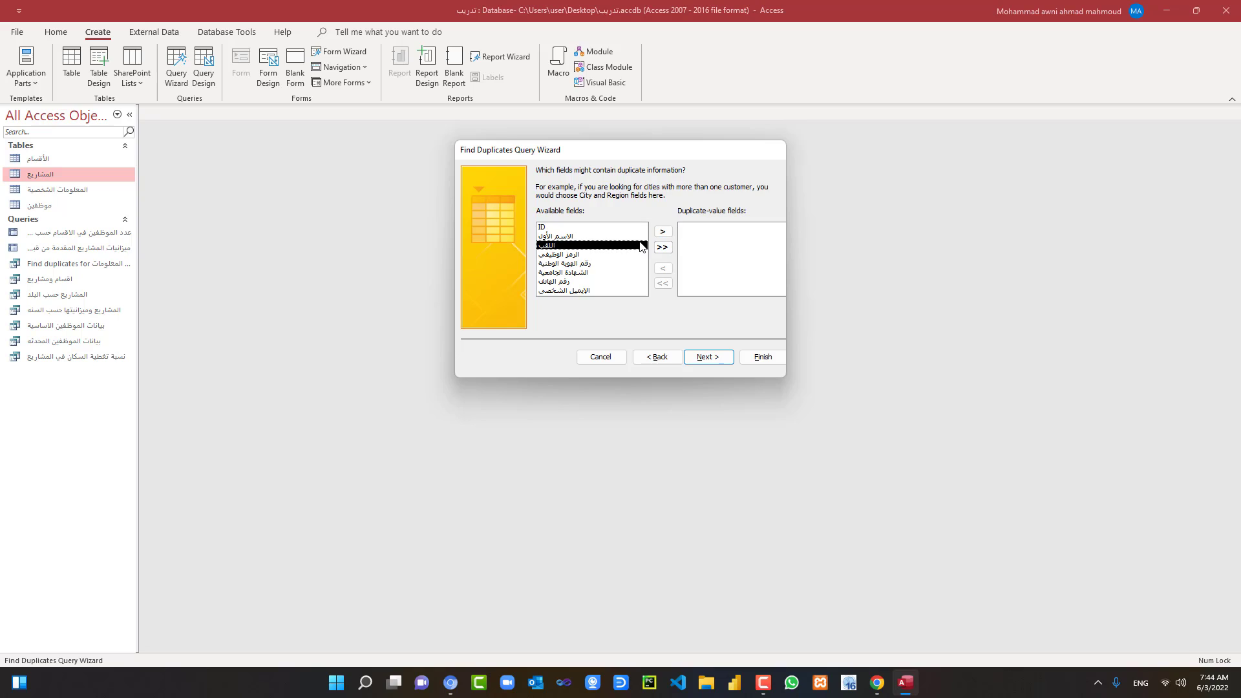
pyautogui.click(630, 236)
pyautogui.click(662, 232)
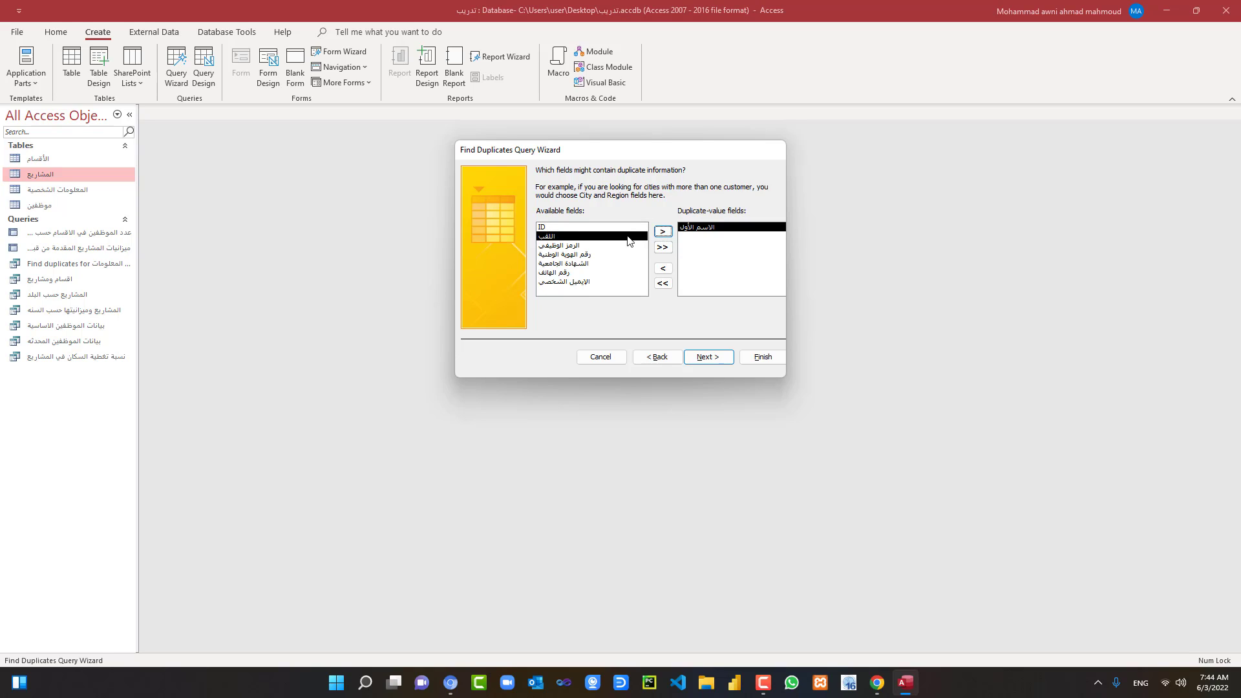
pyautogui.click(663, 232)
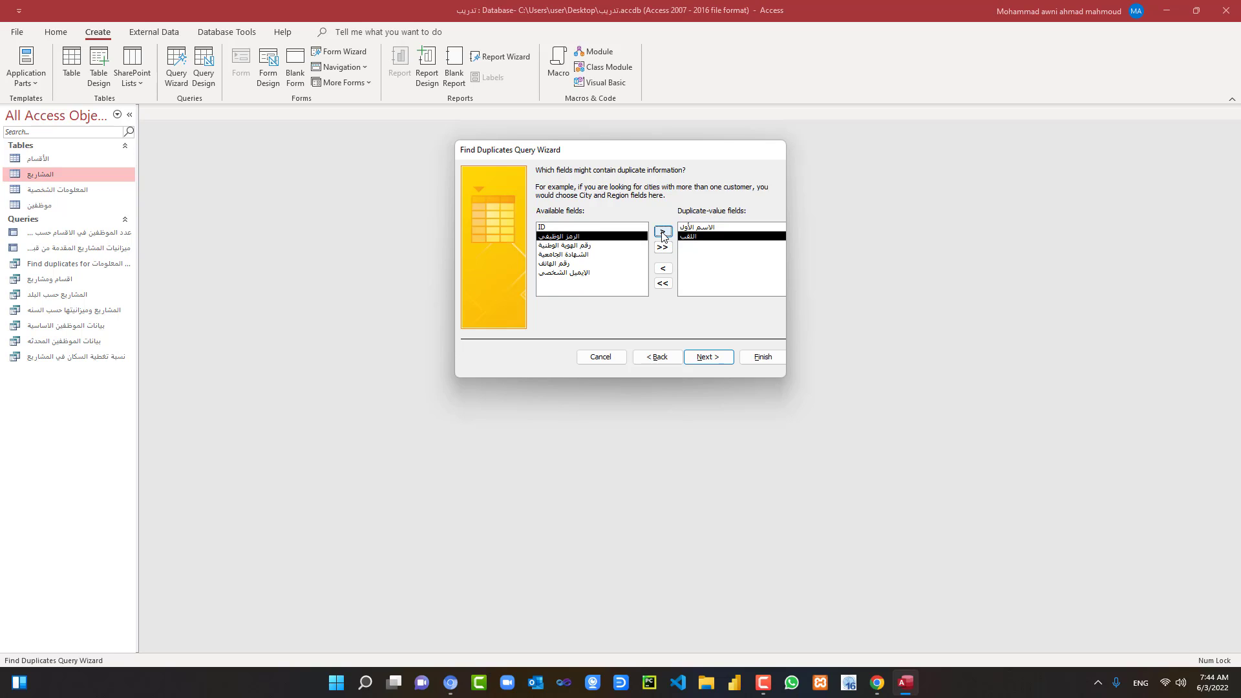
pyautogui.click(708, 357)
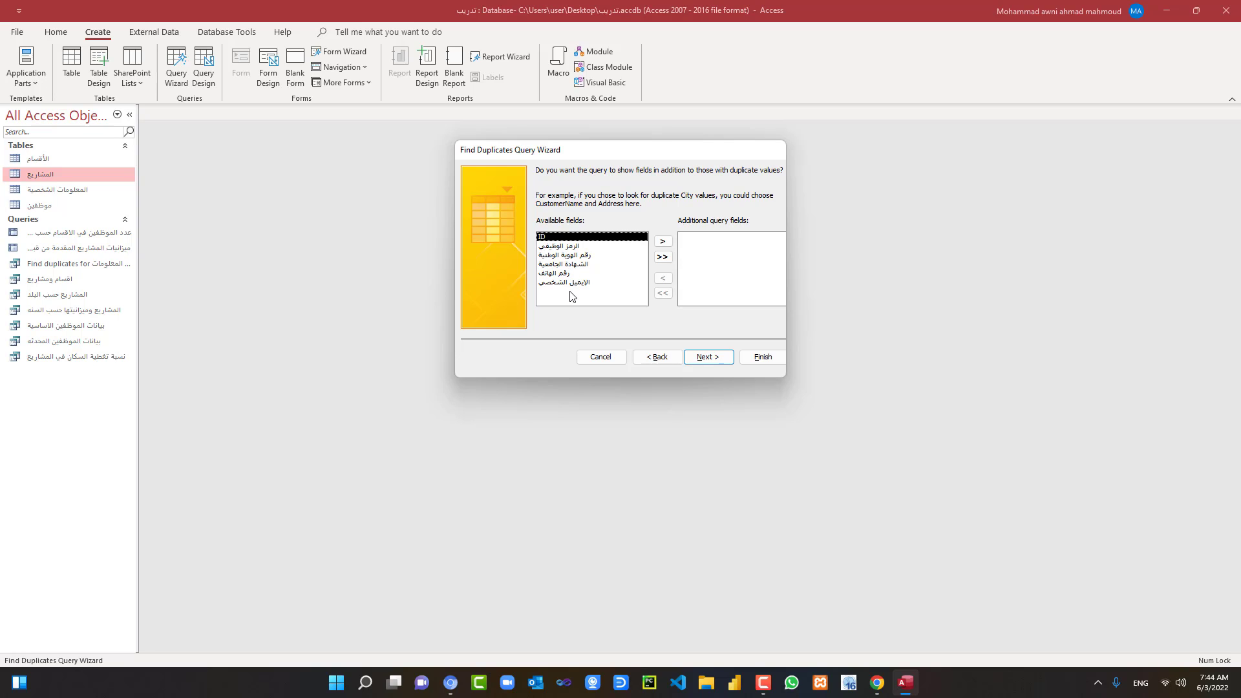
# Add all remaining fields as additional query fields and continue
pyautogui.click(663, 257)
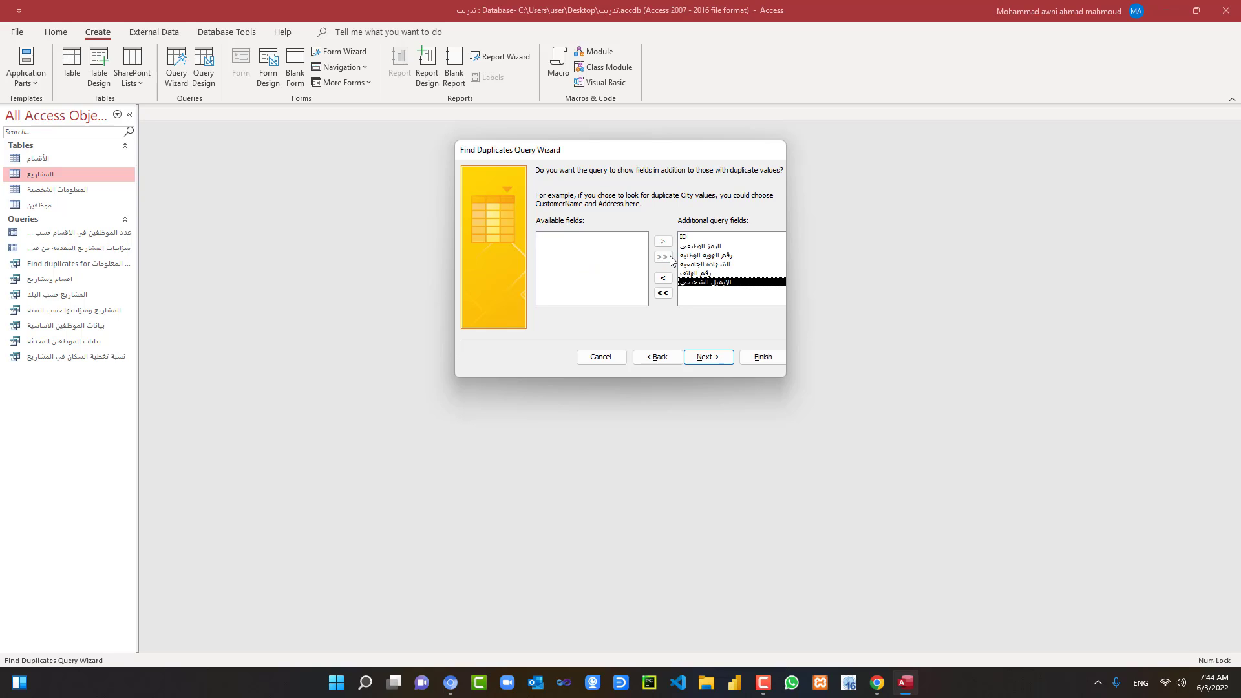
pyautogui.click(724, 359)
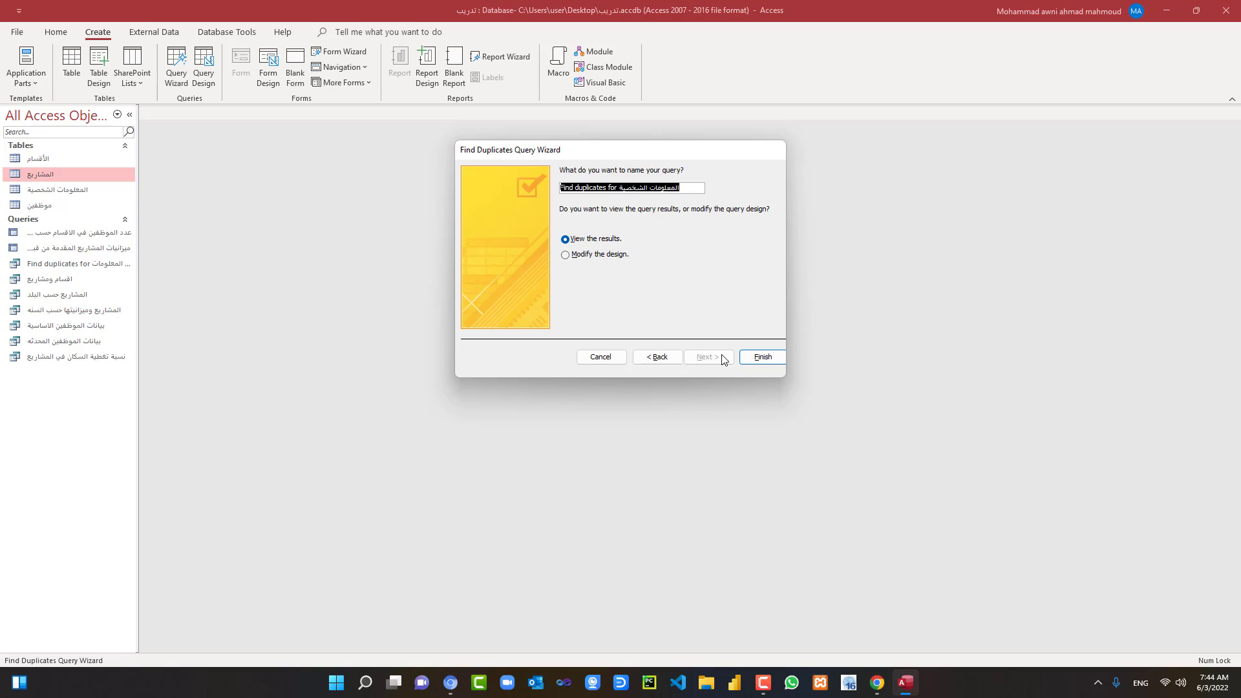
# Name the query 'دخلات ملرر من المعلومات الشخصية' after switching the keyboard to Arabic
pyautogui.write('l]oghj')
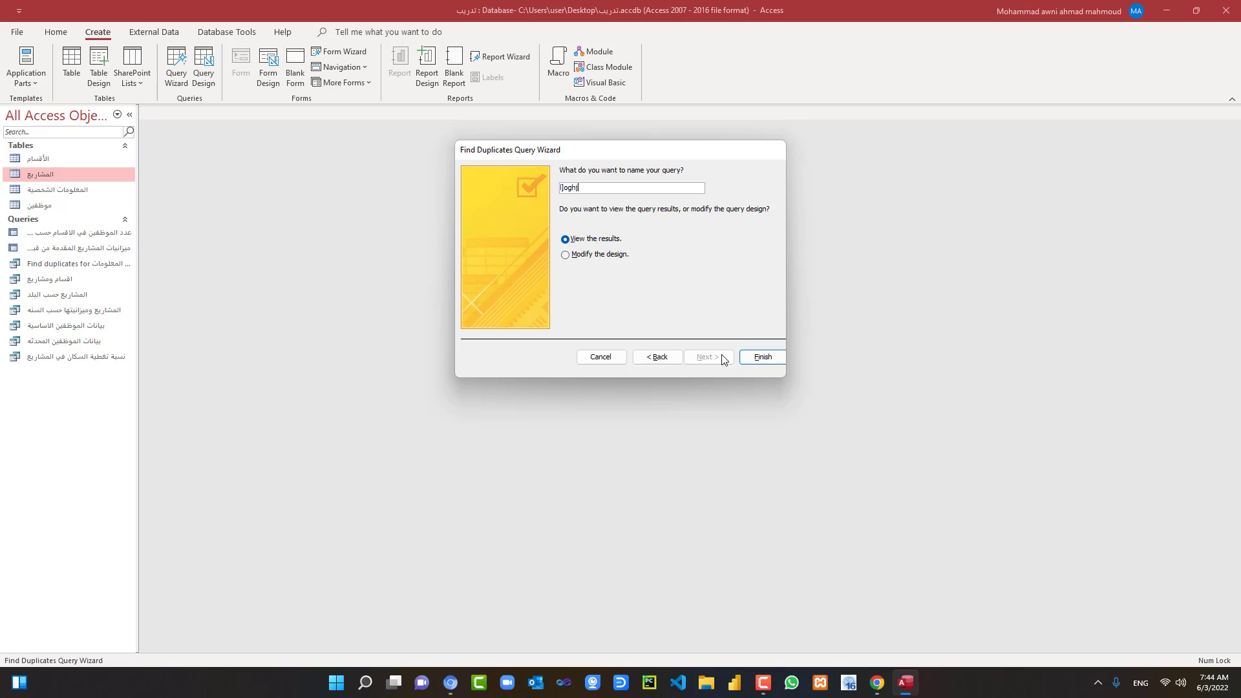
pyautogui.press('BackSpace')
pyautogui.press('BackSpace')
pyautogui.press('BackSpace')
pyautogui.press('BackSpace')
pyautogui.press('BackSpace')
pyautogui.hotkey('alt', 'shift')
pyautogui.write('دخل')
pyautogui.write('ات ملررخ')
pyautogui.write(' م')
pyautogui.write('ن المع')
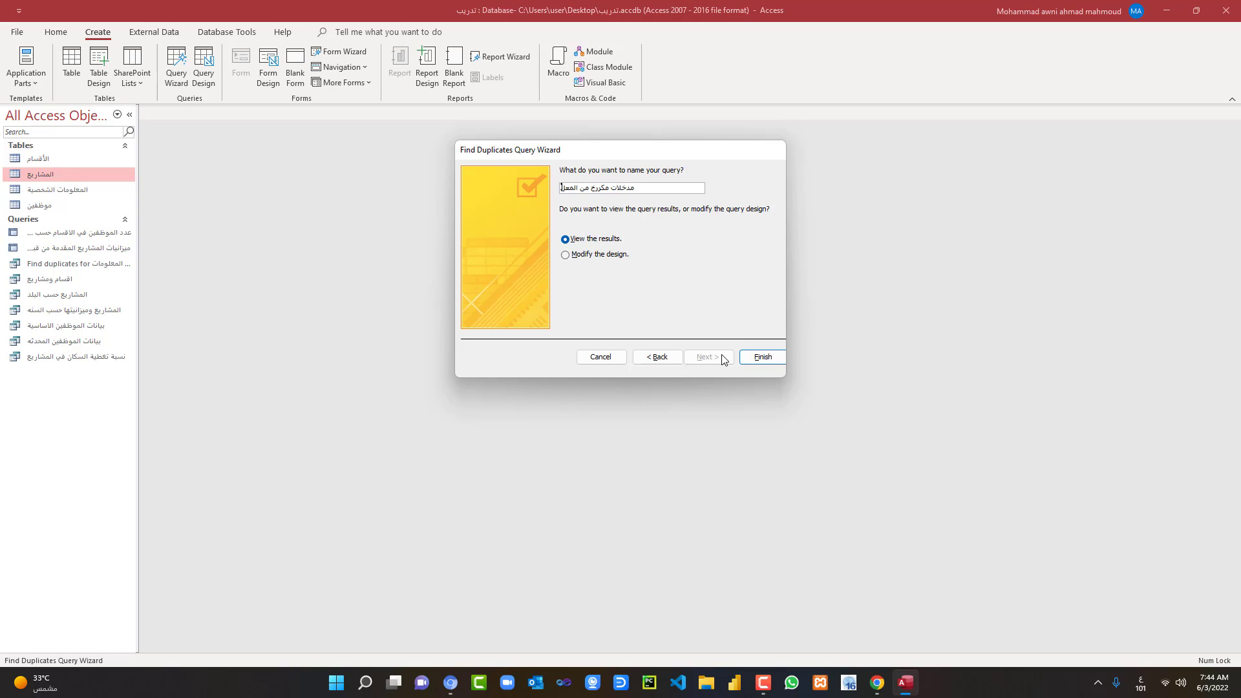
pyautogui.write('لومات ال')
pyautogui.write('شخصية')
# Finish the wizard, compare the 22 duplicate name records, then open the query in Design View
pyautogui.click(771, 357)
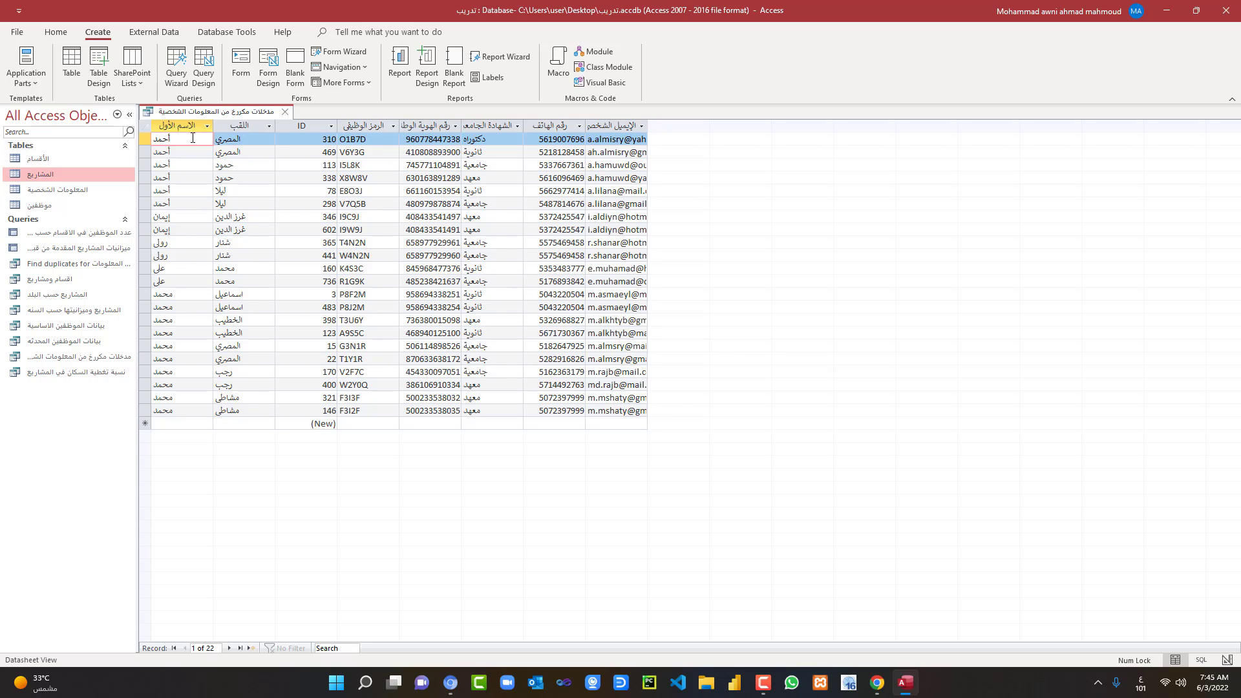
pyautogui.click(147, 137)
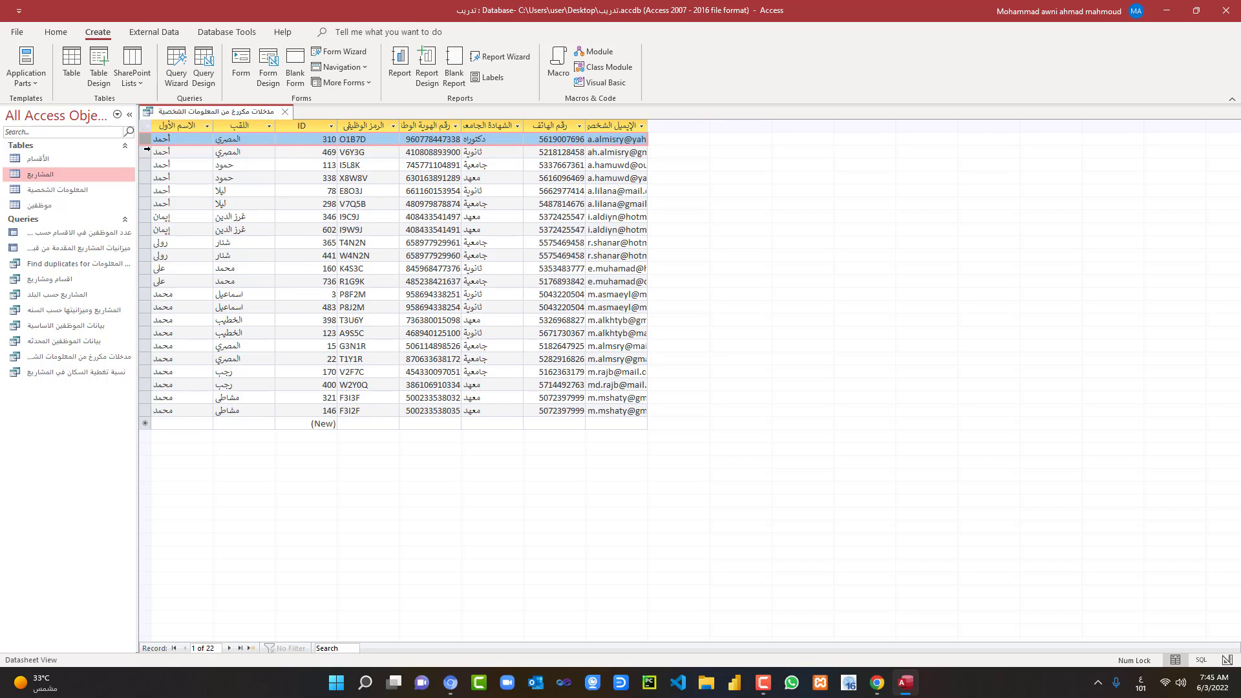
pyautogui.keyDown('shift'); pyautogui.click(147, 149); pyautogui.keyUp('shift')
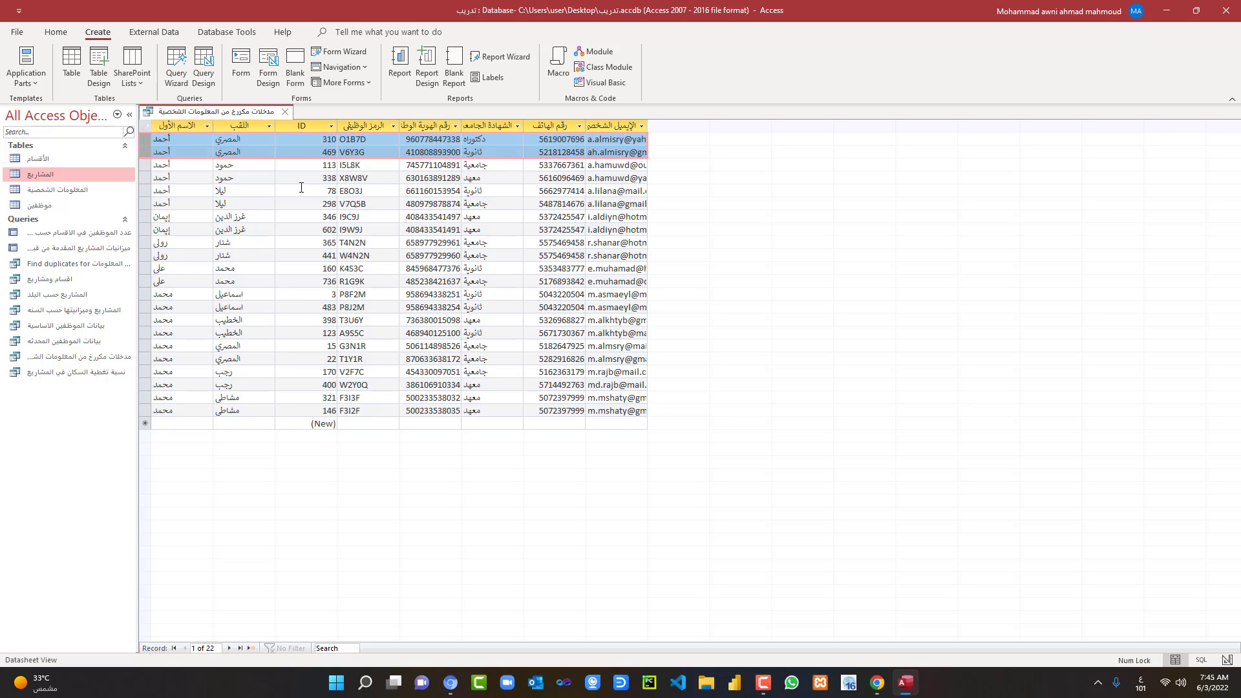
pyautogui.click(163, 125)
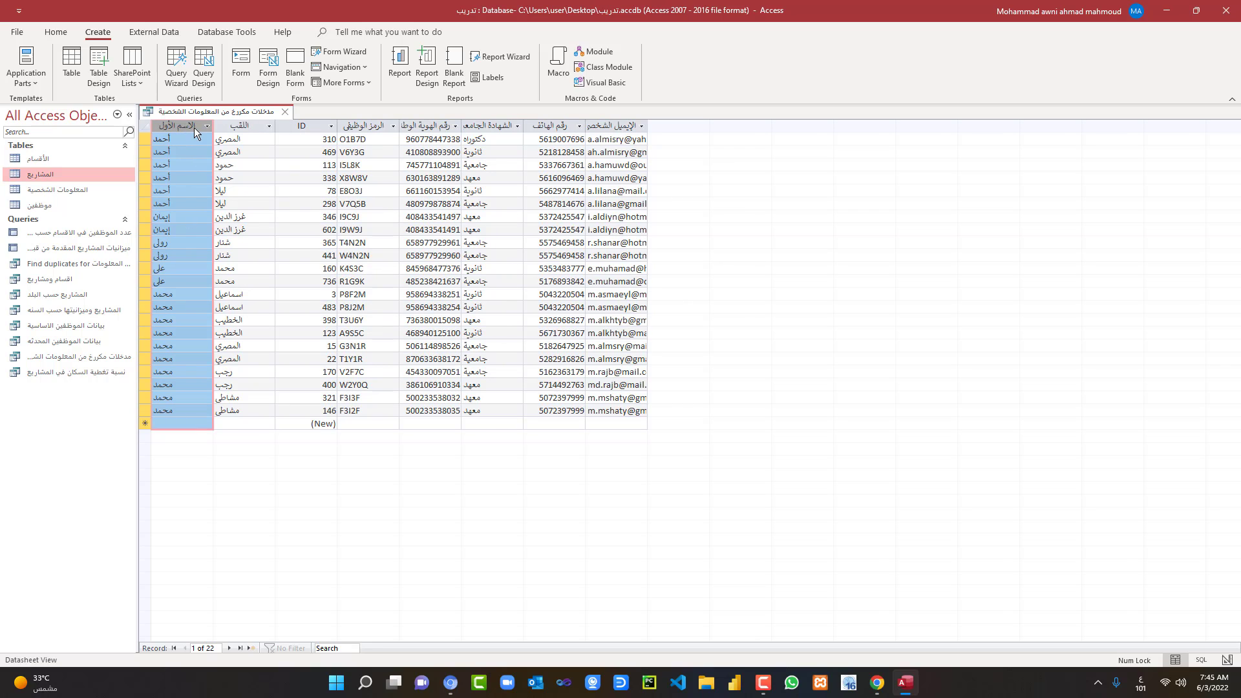
pyautogui.click(285, 412)
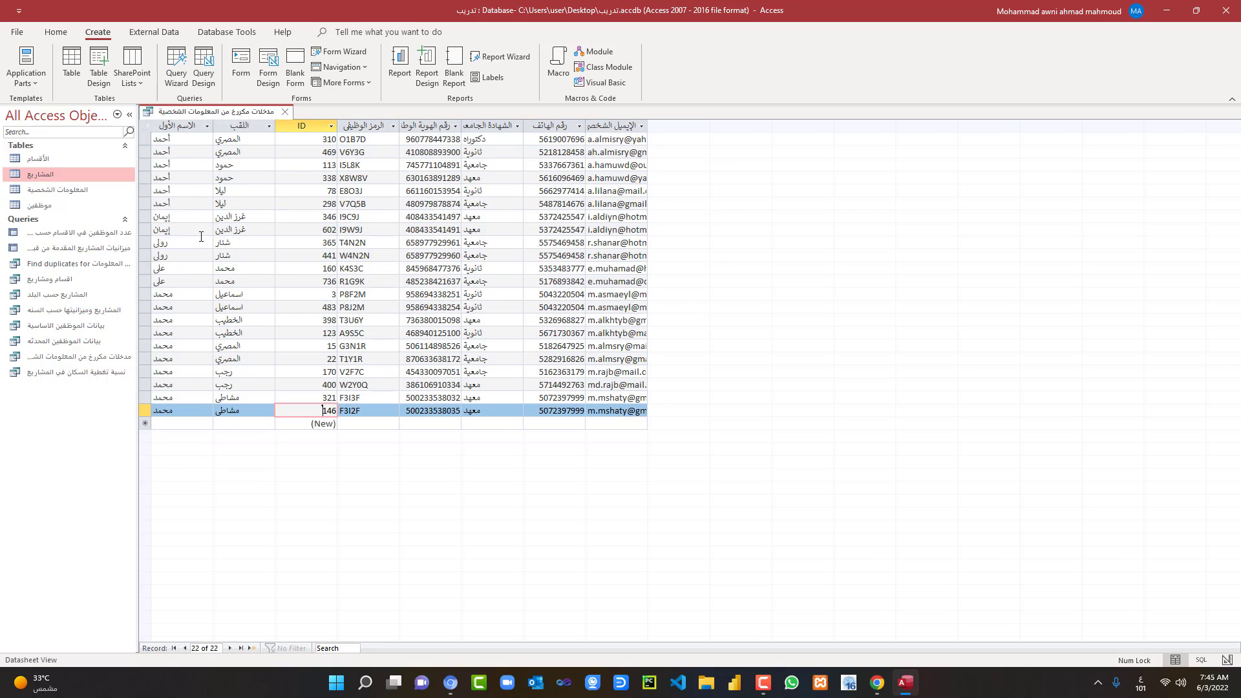
pyautogui.moveTo(186, 128); pyautogui.dragTo(239, 126)
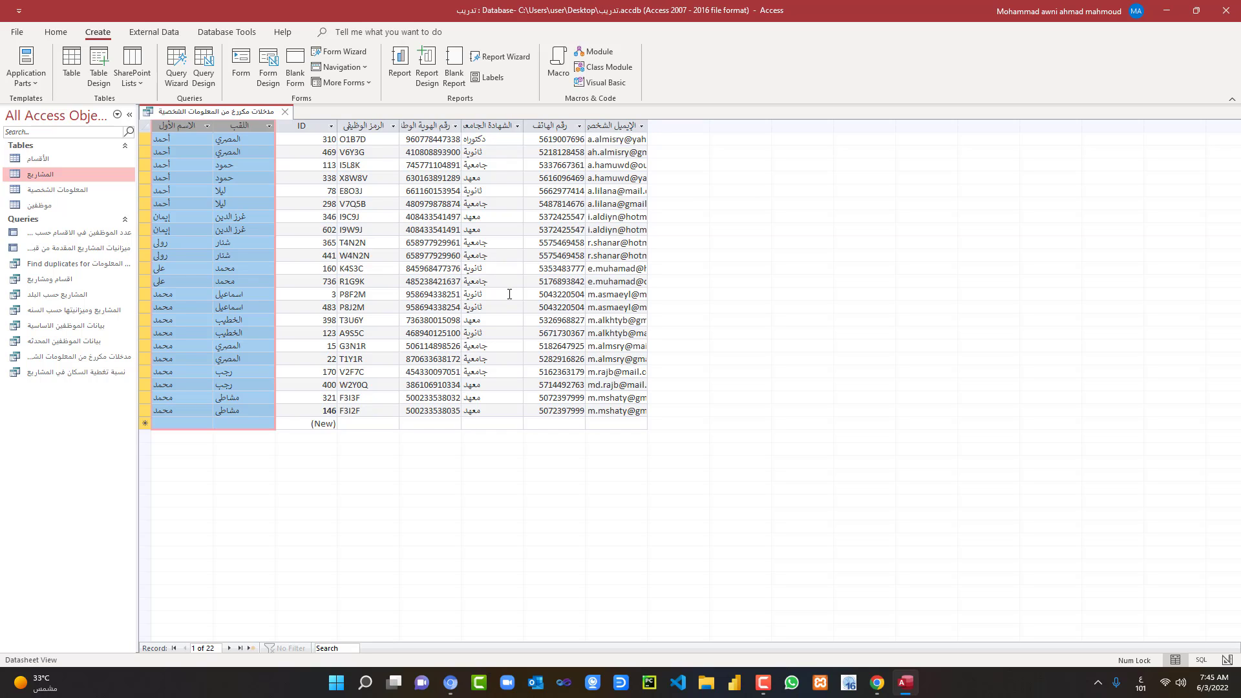
pyautogui.click(298, 152)
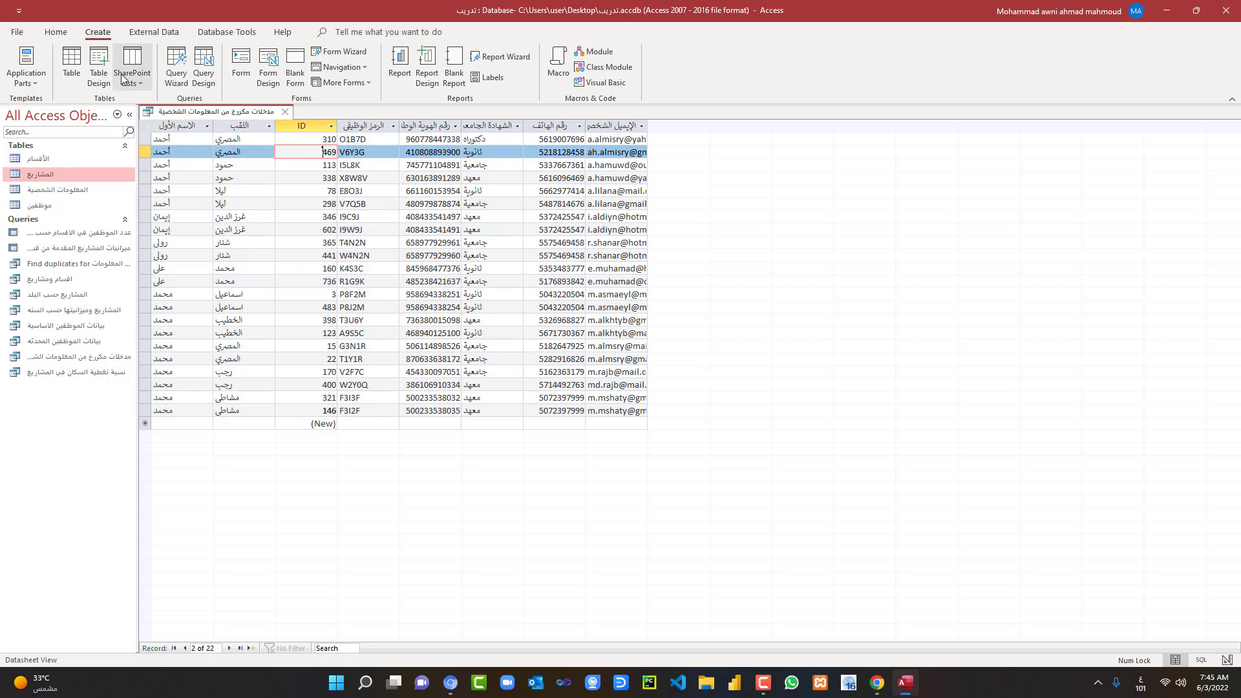
pyautogui.click(56, 32)
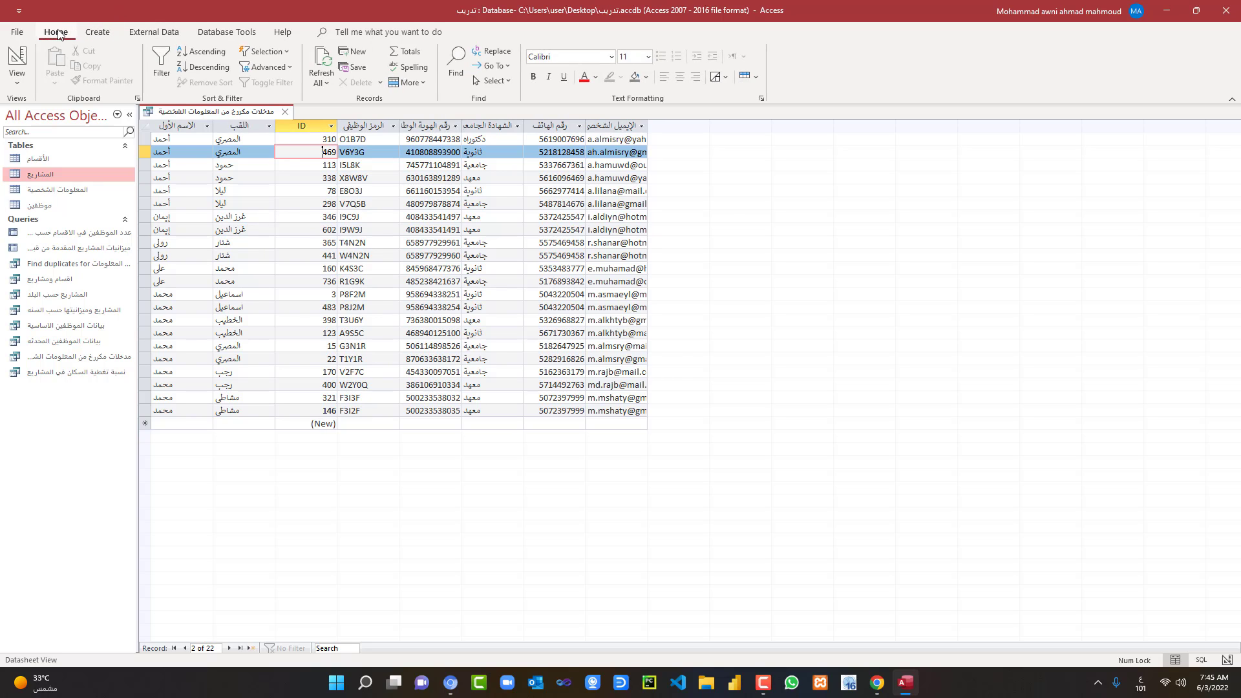
pyautogui.click(18, 58)
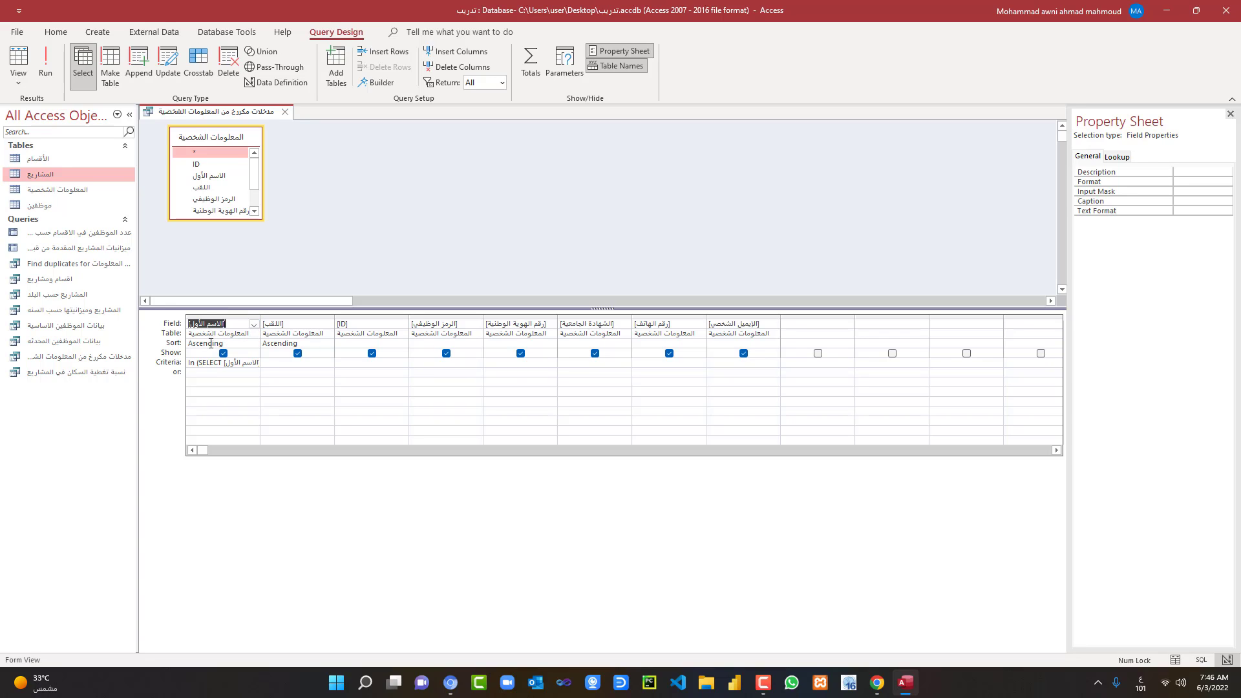
pyautogui.click(210, 363)
pyautogui.rightClick(210, 363)
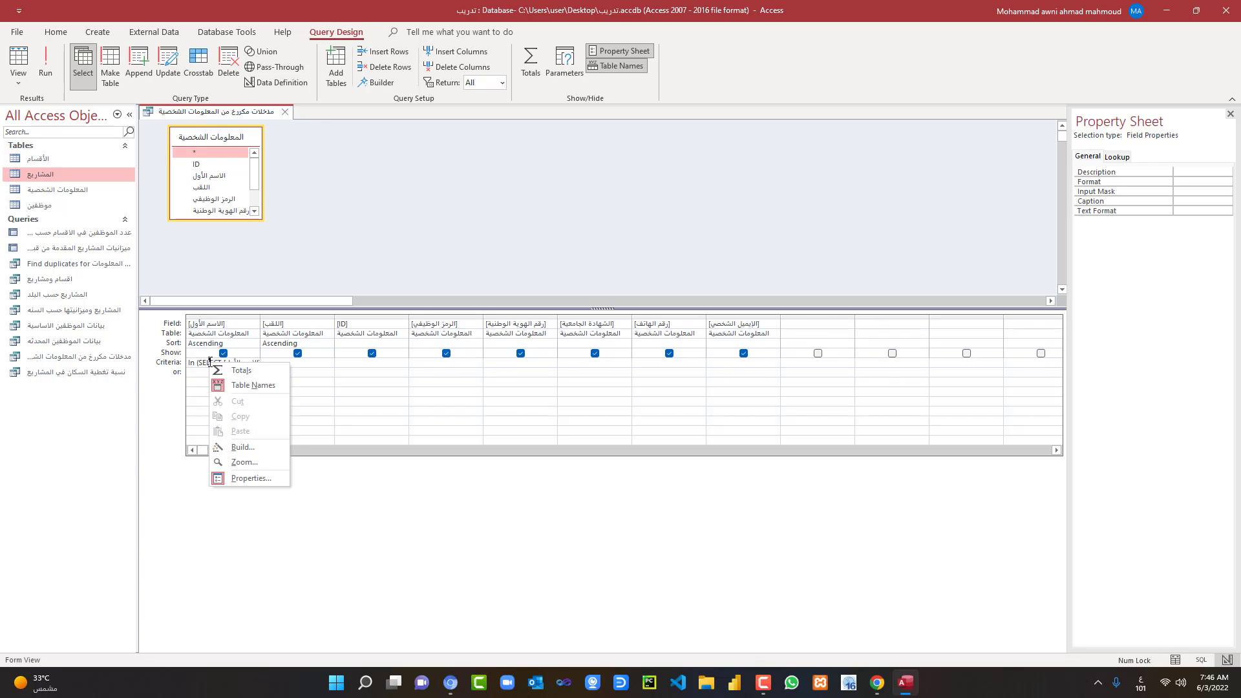
pyautogui.click(244, 462)
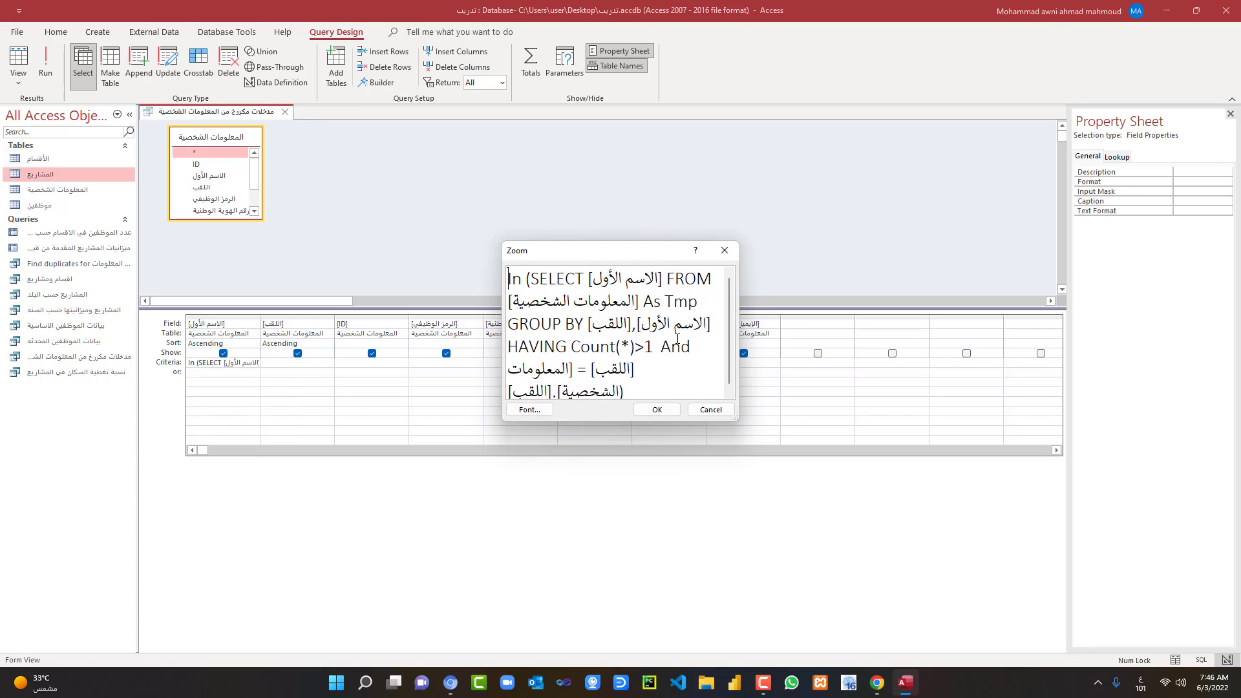
pyautogui.scroll(-1, 677, 338)
pyautogui.scroll(1, 676, 338)
pyautogui.scroll(-1, 677, 339)
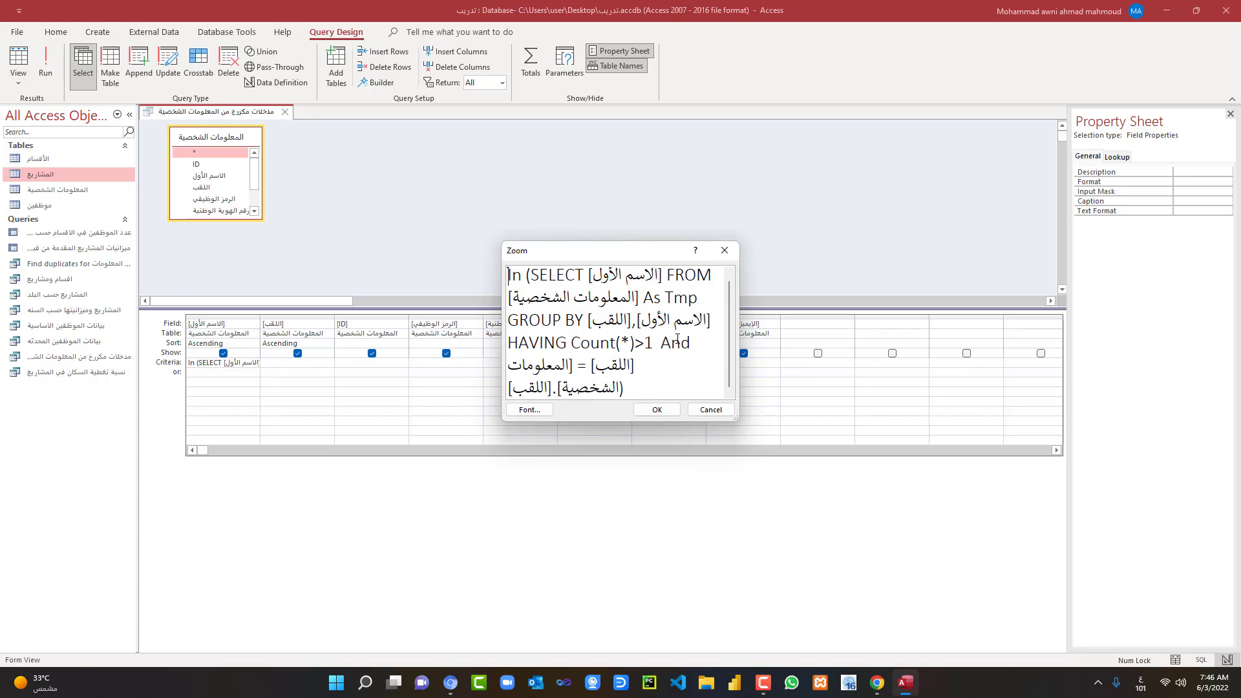
pyautogui.click(711, 410)
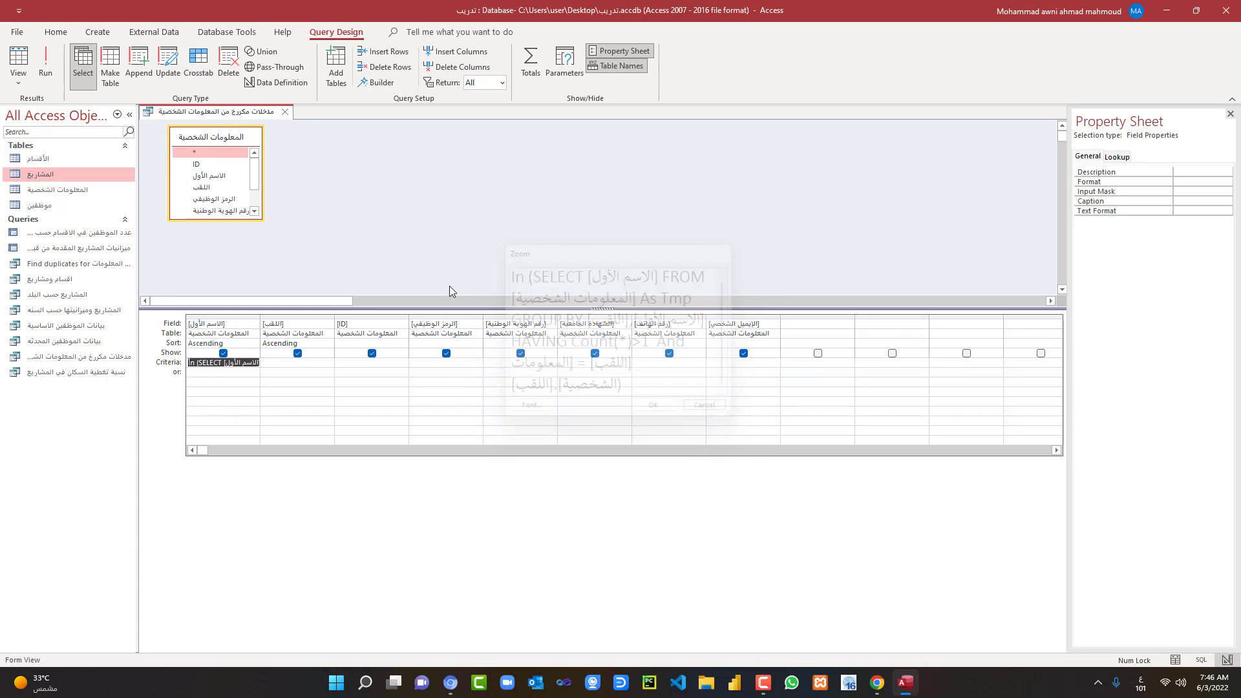
# Switch the duplicates query back to Datasheet View showing its 22 records
pyautogui.click(17, 78)
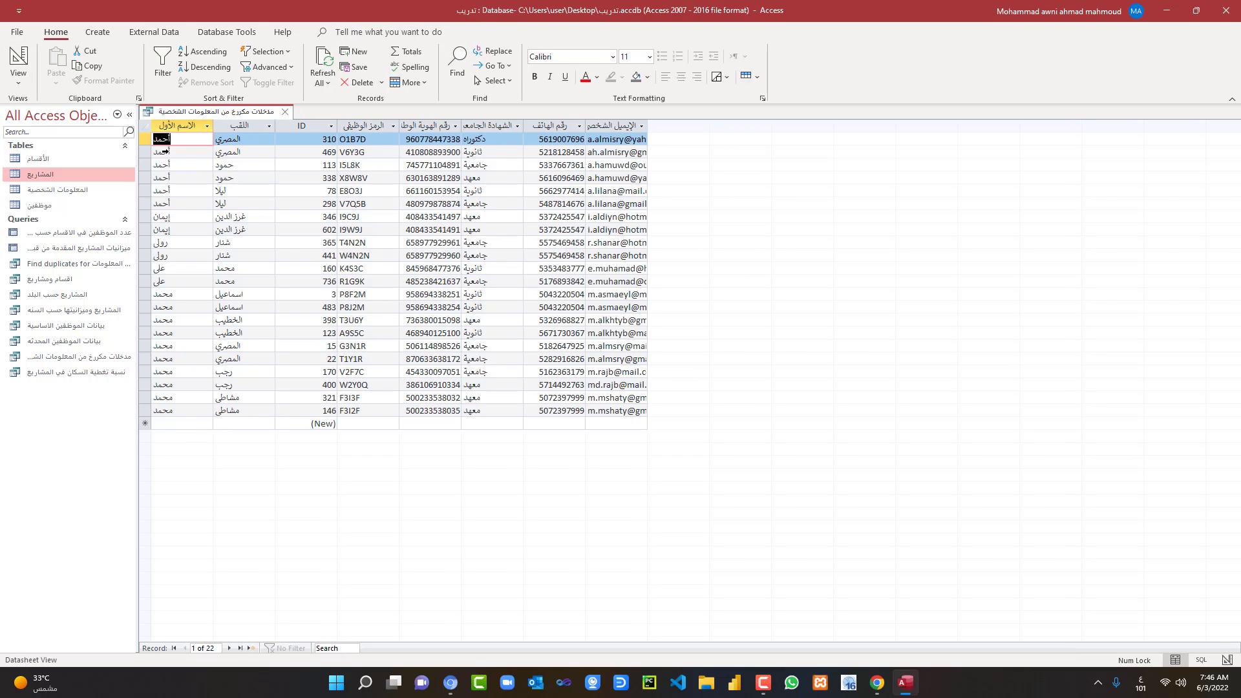